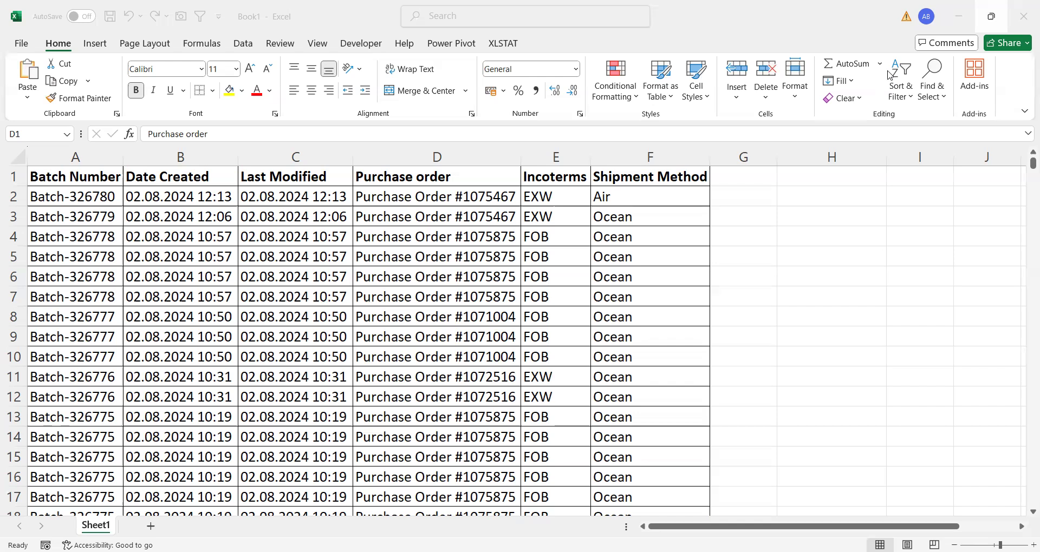
- Turn on the table's filters, show only Air in the Shipment Method column, and remove the filters again
click(443, 236)
click(442, 236)
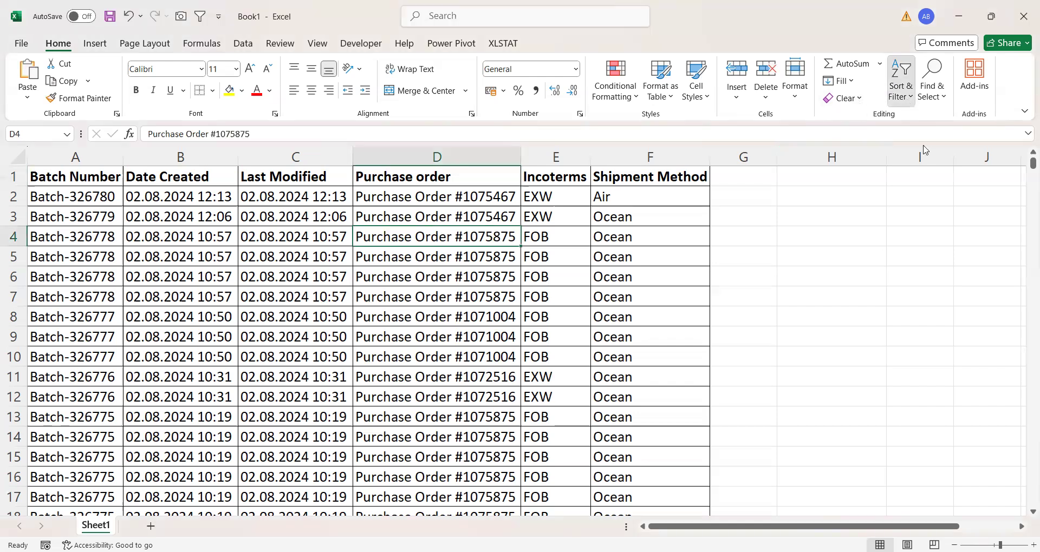
click(923, 176)
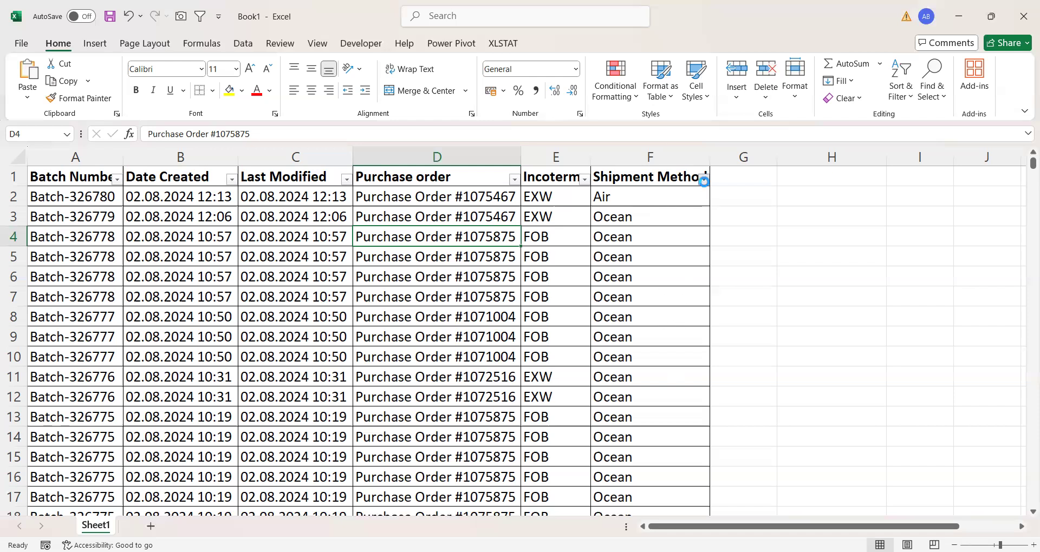
click(704, 181)
click(566, 354)
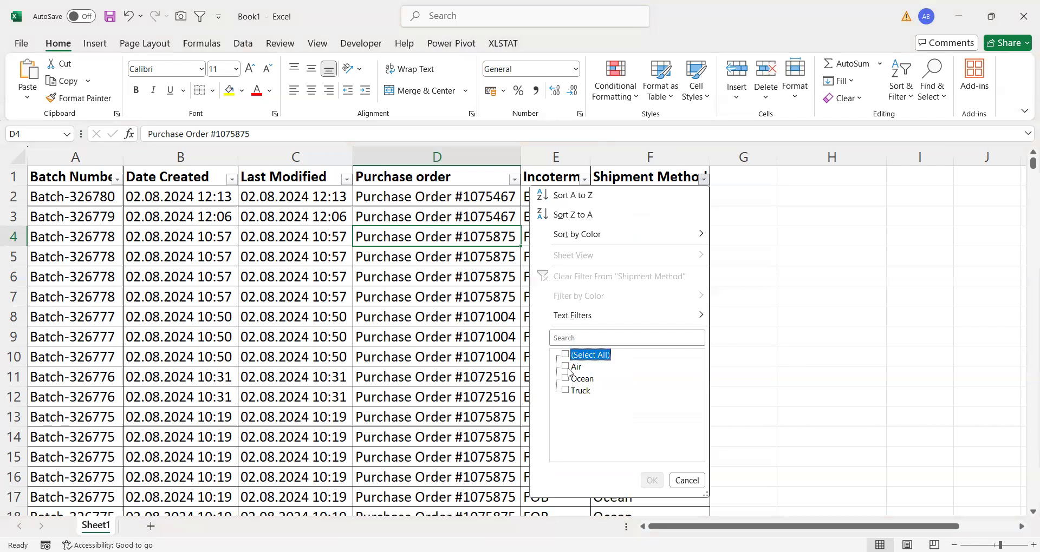
click(568, 368)
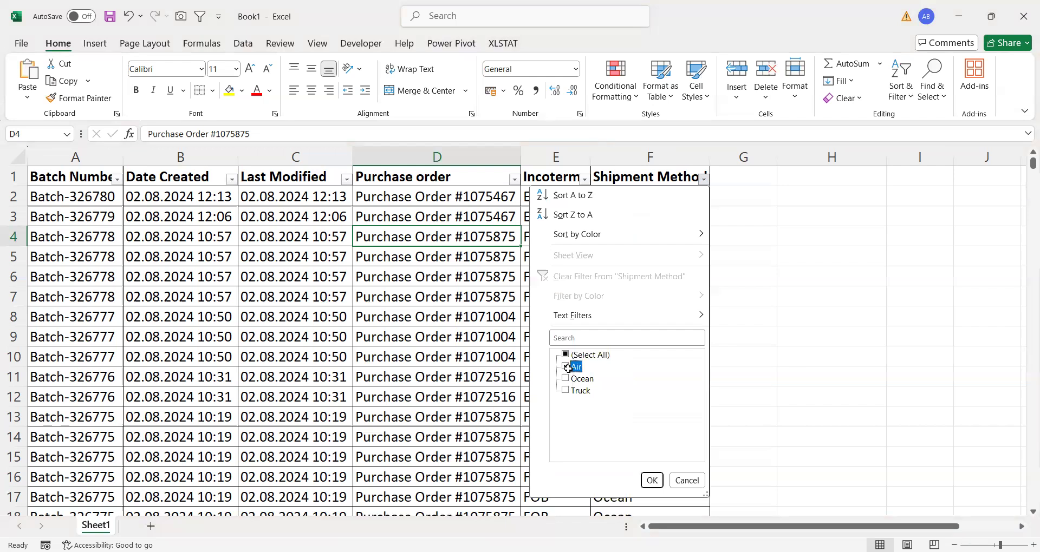
key(Return)
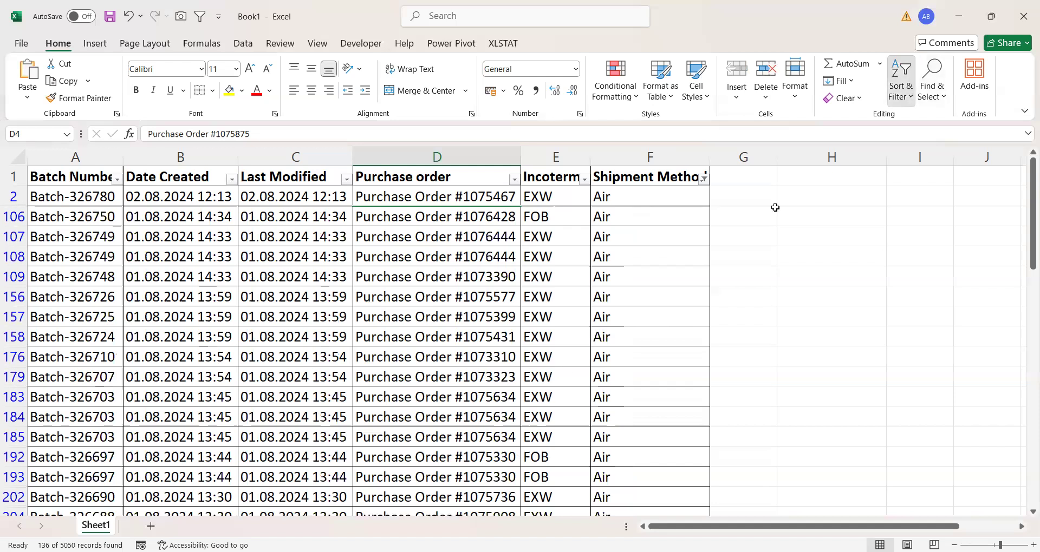
key(ctrl+shift+l)
- Start a FILTER formula in cell H3 with A2:F5051 as the array
click(791, 209)
text(=)
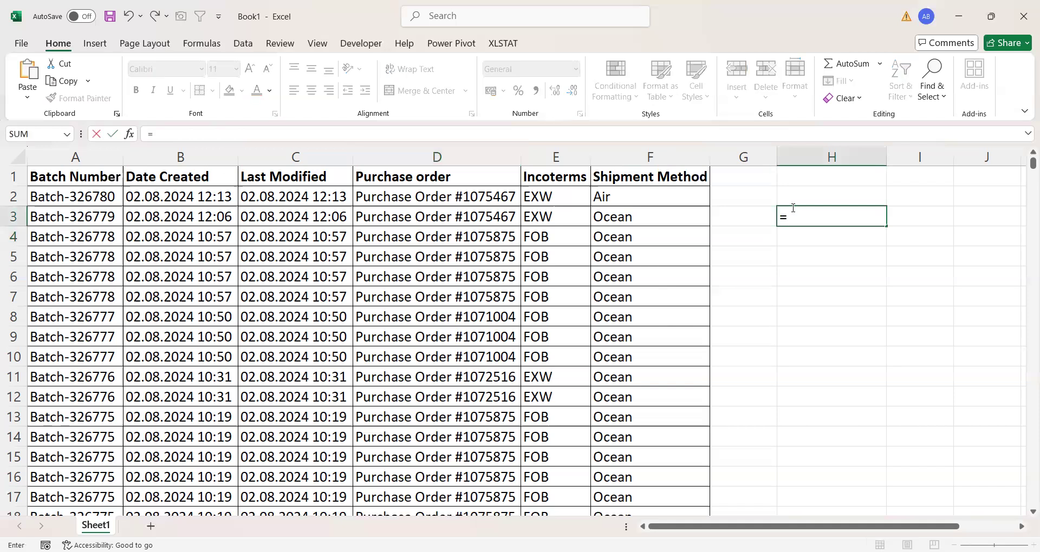
text(FILTER()
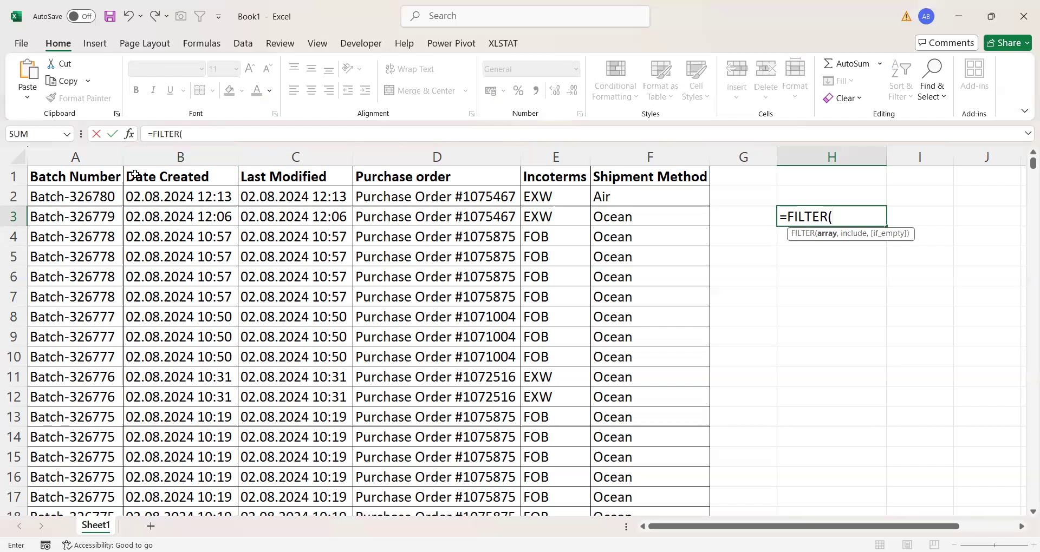
click(59, 195)
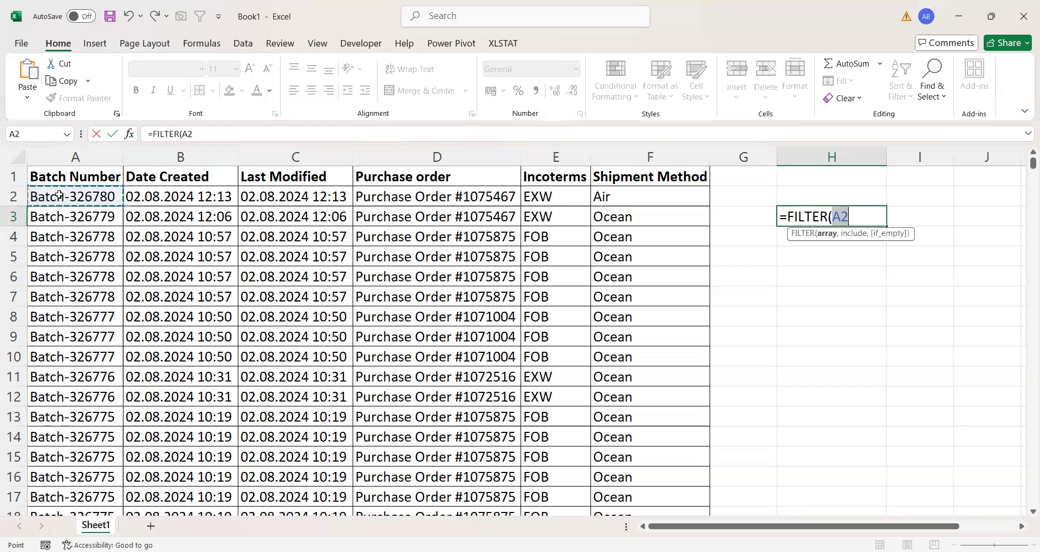
key(ctrl+shift+End)
text(,)
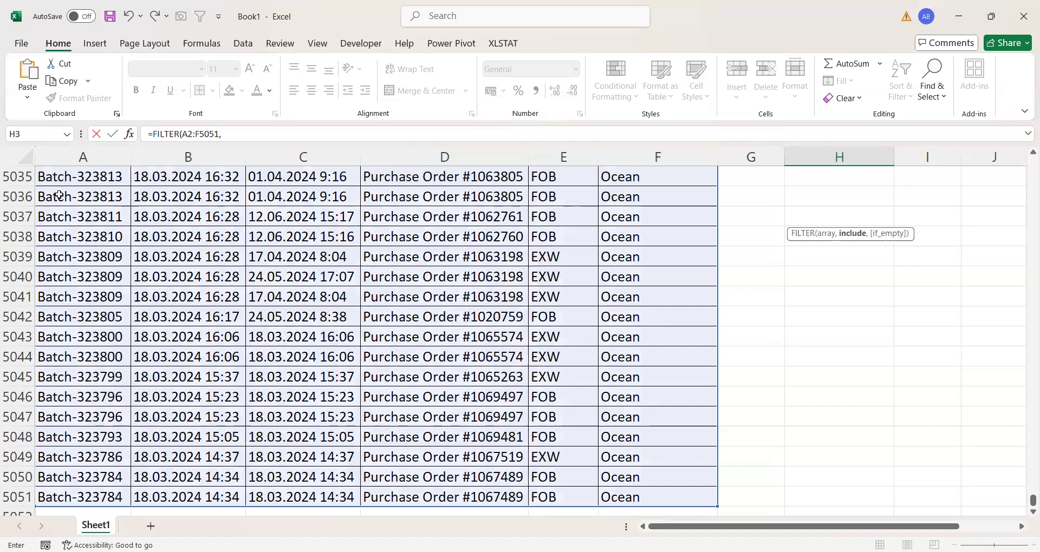
- Complete the FILTER formula with the include condition F2:F5051="Air" and enter it
click(618, 317)
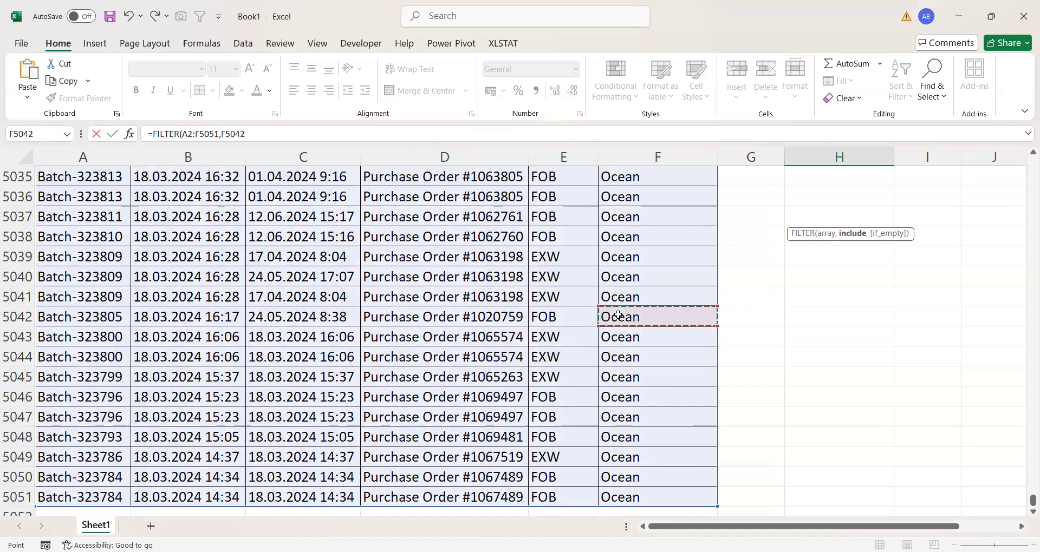
key(ctrl+Up)
key(Down)
key(ctrl+shift+Down)
text(="A)
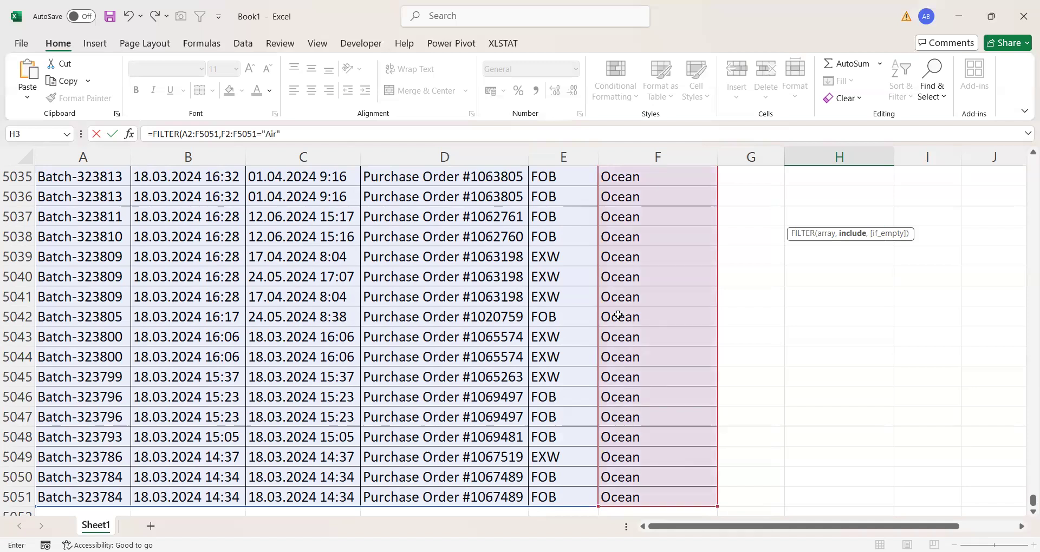
text(ir")
key(Return)
- Examine the Air records returned by the FILTER formula across columns H to M
scroll(833, 305, up, 1)
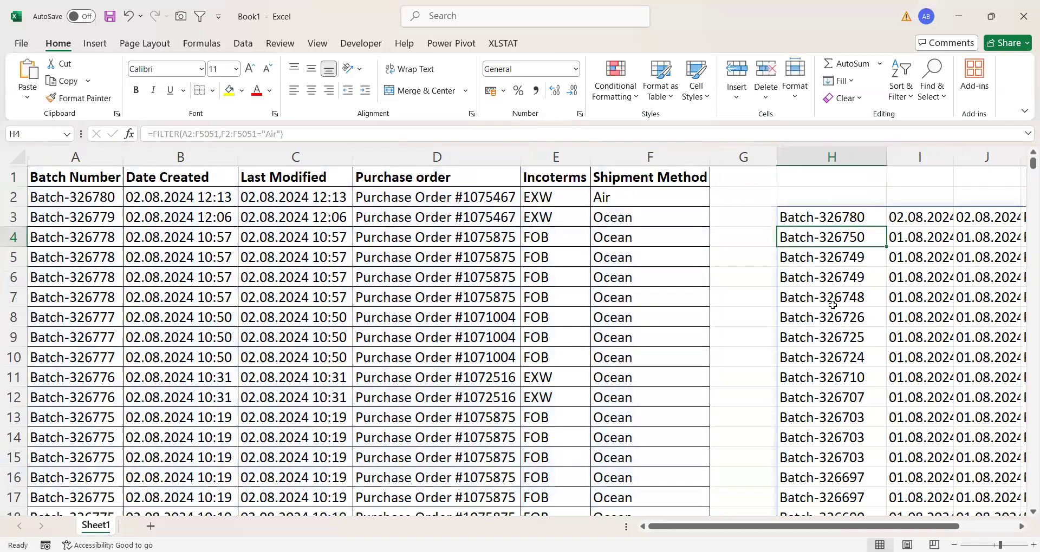
scroll(832, 305, right, 1)
scroll(283, 336, left, 2)
scroll(35, 200, right, 2)
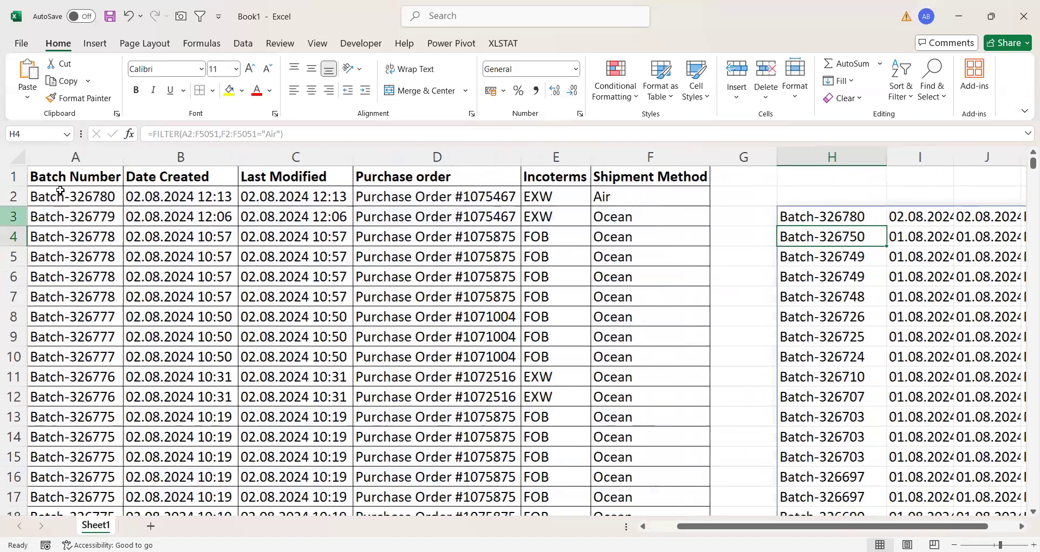
scroll(366, 299, right, 1)
scroll(628, 236, right, 3)
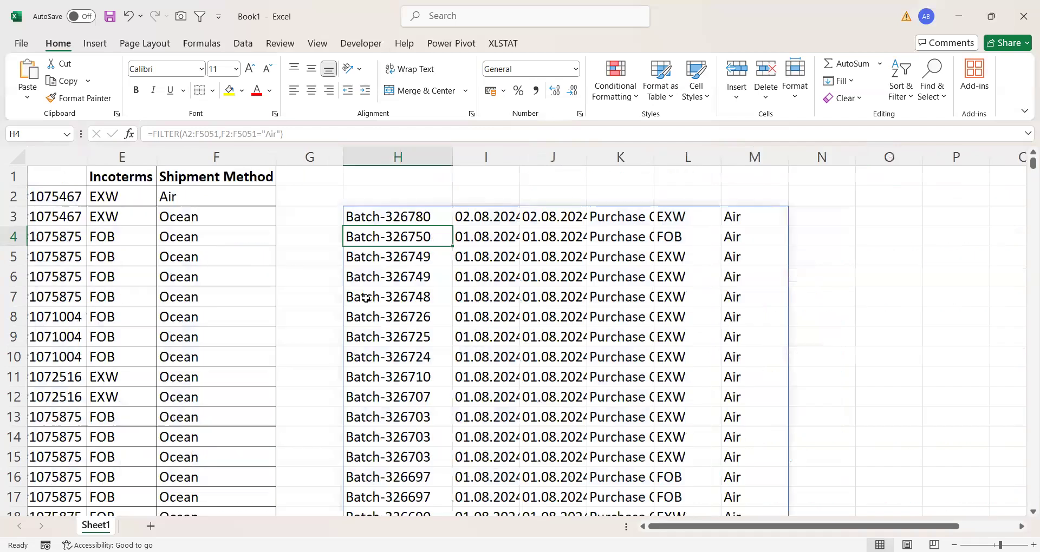
scroll(677, 225, right, 1)
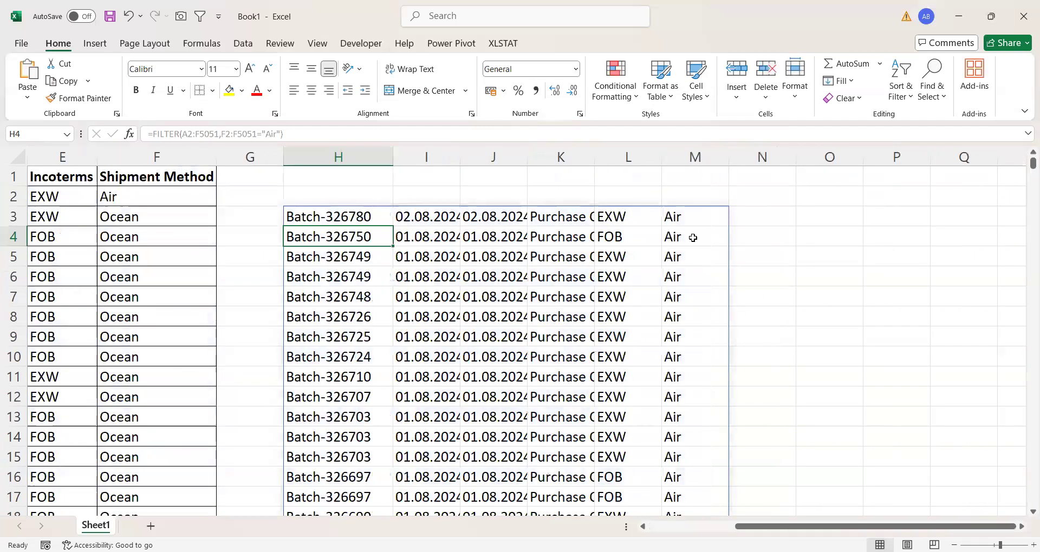
- Delete the Air FILTER formula from cell H3 and undo the deletion
click(347, 209)
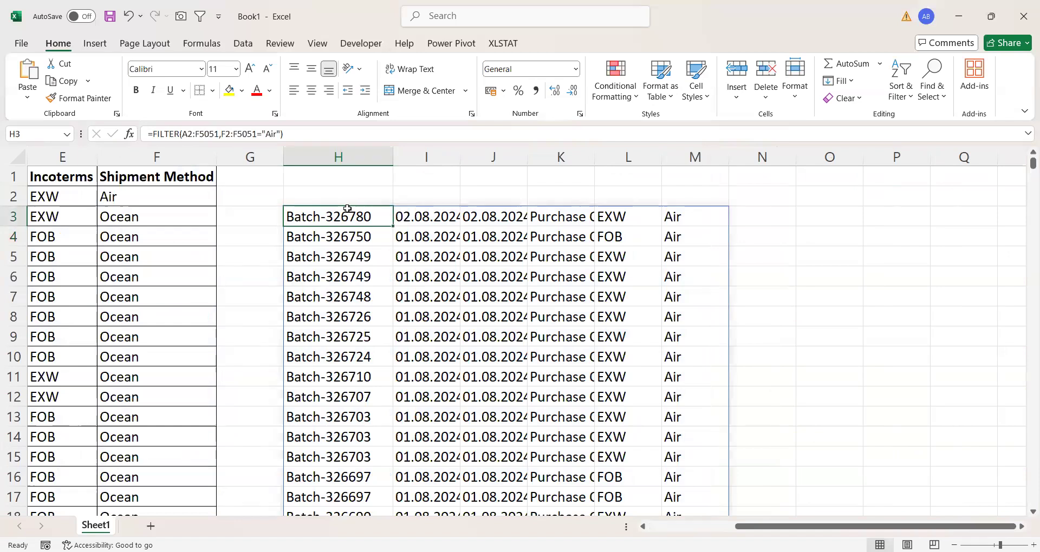
key(Delete)
scroll(244, 268, left, 5)
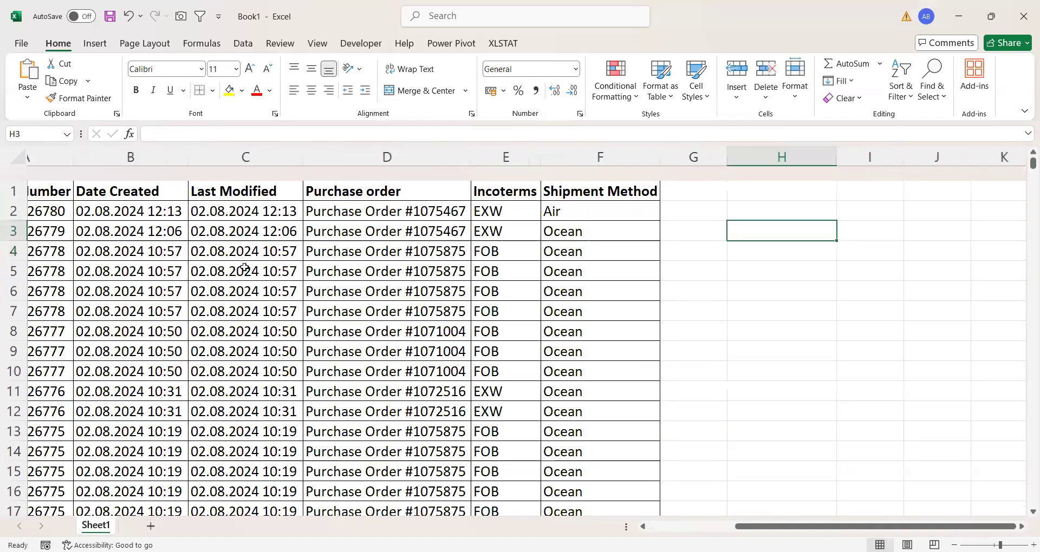
scroll(245, 267, left, 3)
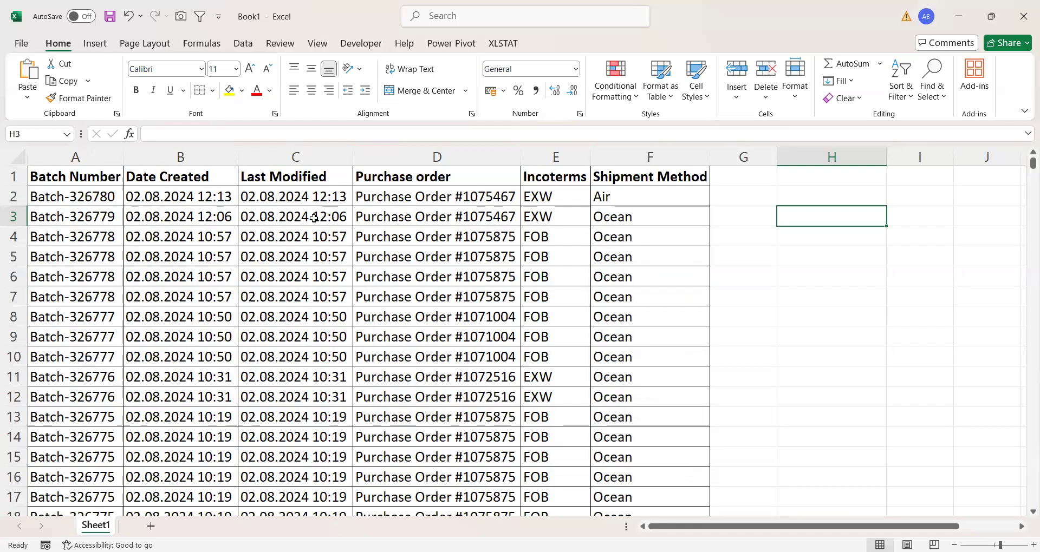
key(ctrl+z)
- Replace the formula in cell H3 with a new FILTER formula using E2:F5051 as the array
scroll(473, 299, right, 1)
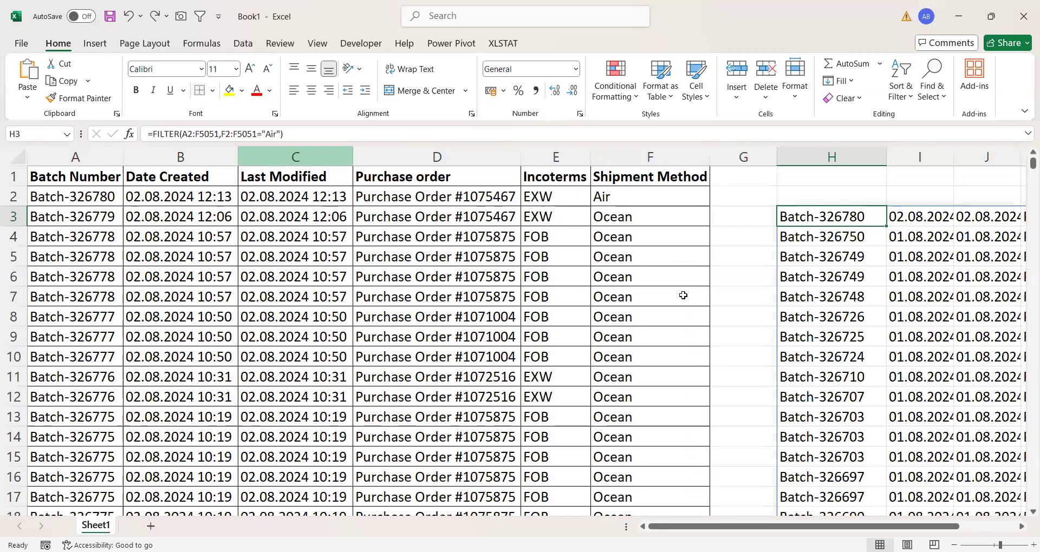
scroll(683, 295, right, 1)
scroll(683, 295, left, 1)
scroll(683, 295, right, 1)
scroll(683, 295, right, 1)
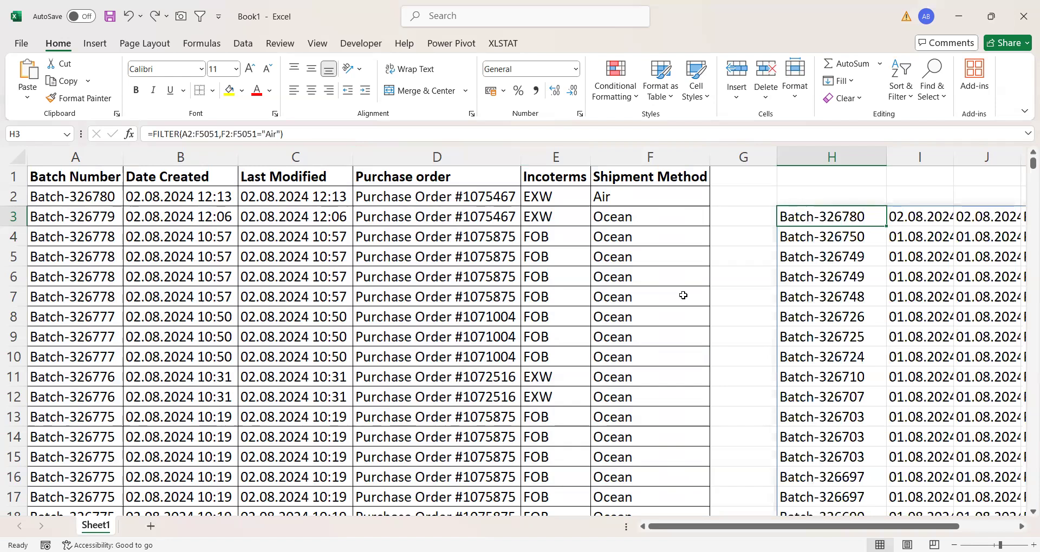
scroll(683, 296, right, 3)
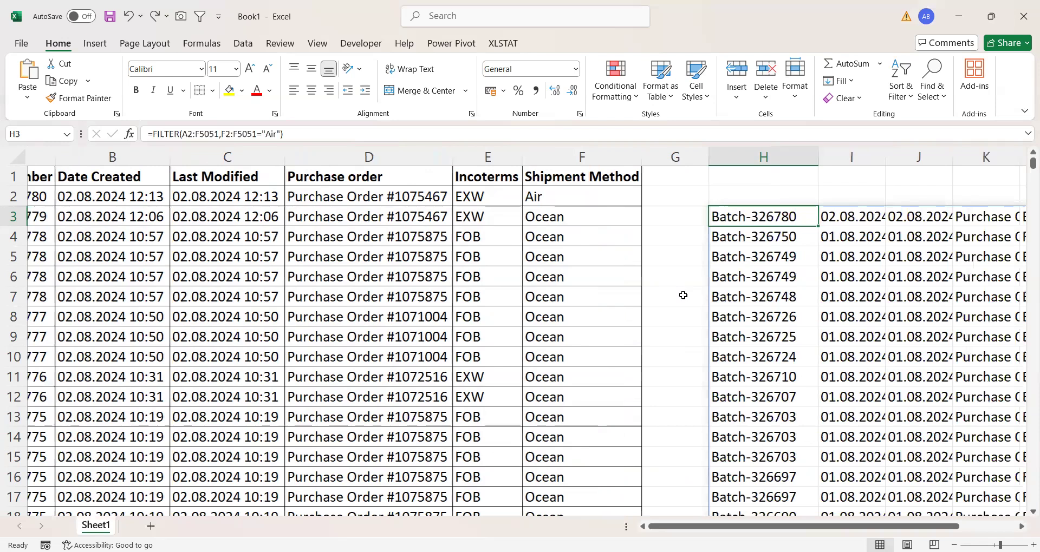
text(=)
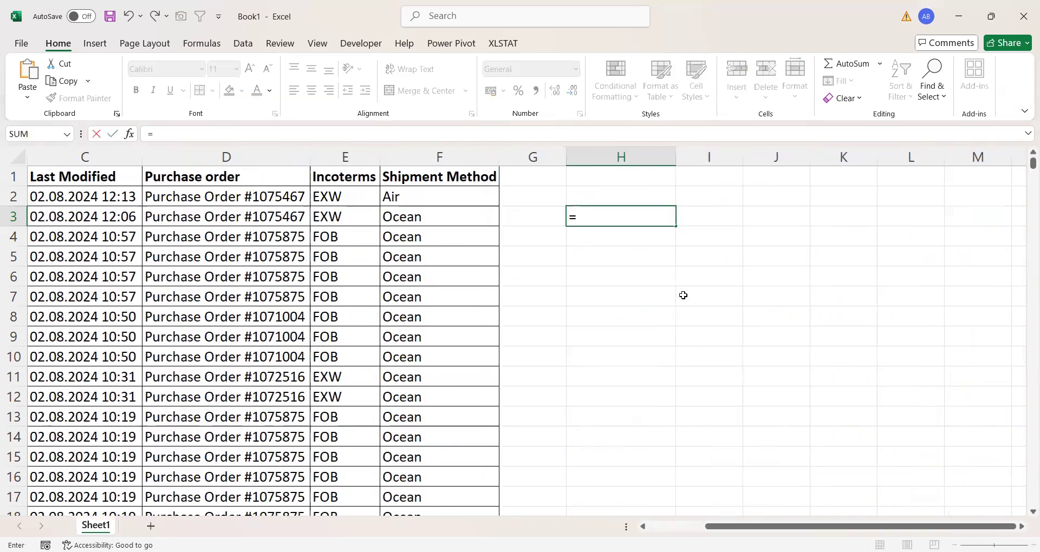
text(FILTER()
click(333, 196)
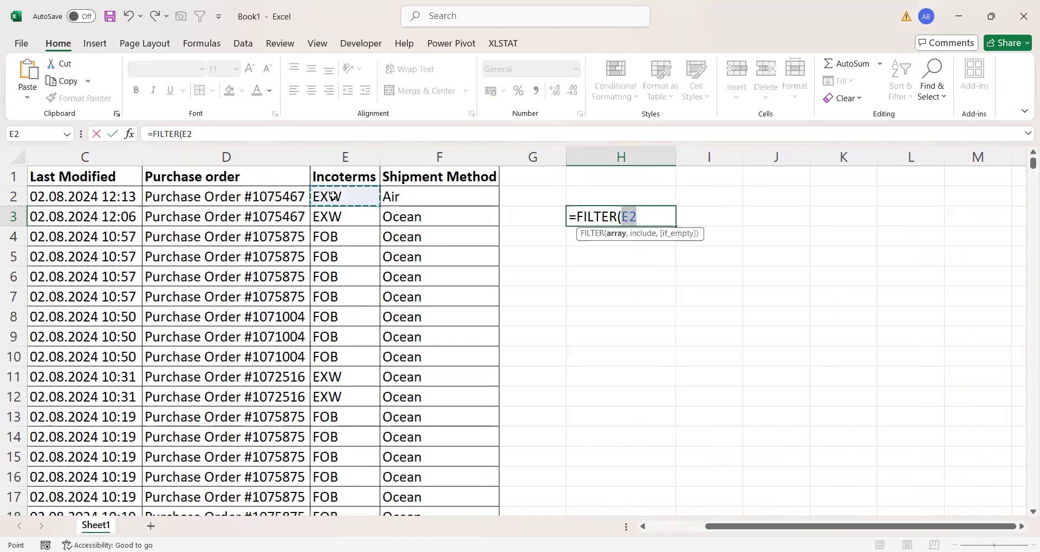
key(ctrl+shift+End)
text(,)
- Complete the two-column FILTER formula with the include condition F2:F5051="Ocean" and enter it
click(421, 296)
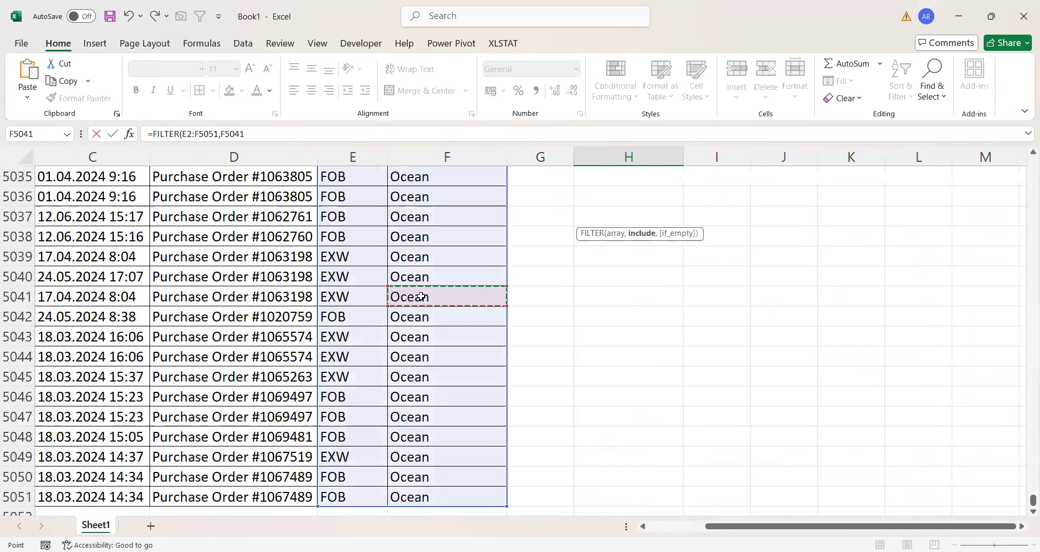
key(ctrl+Up)
key(Down)
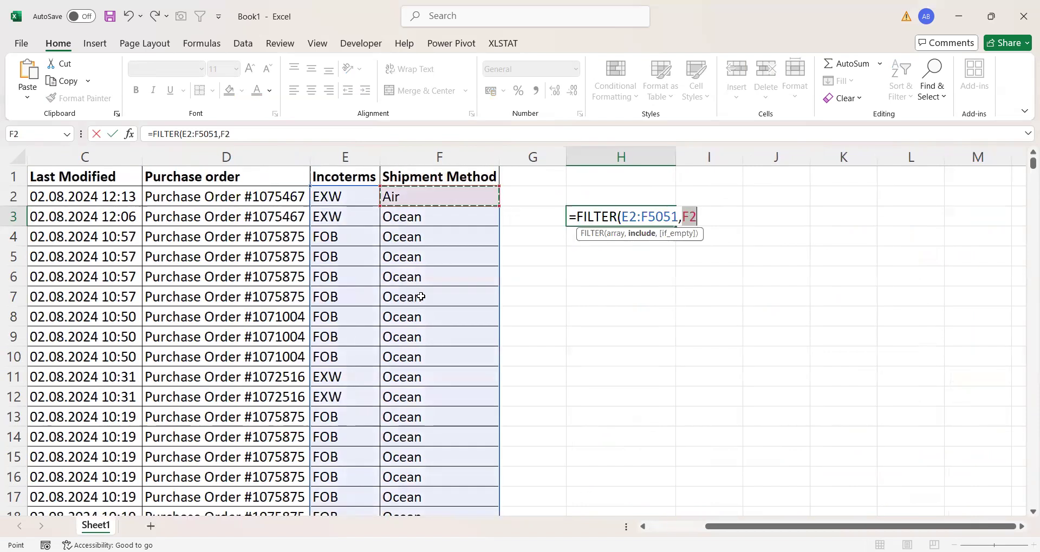
key(ctrl+shift+Down)
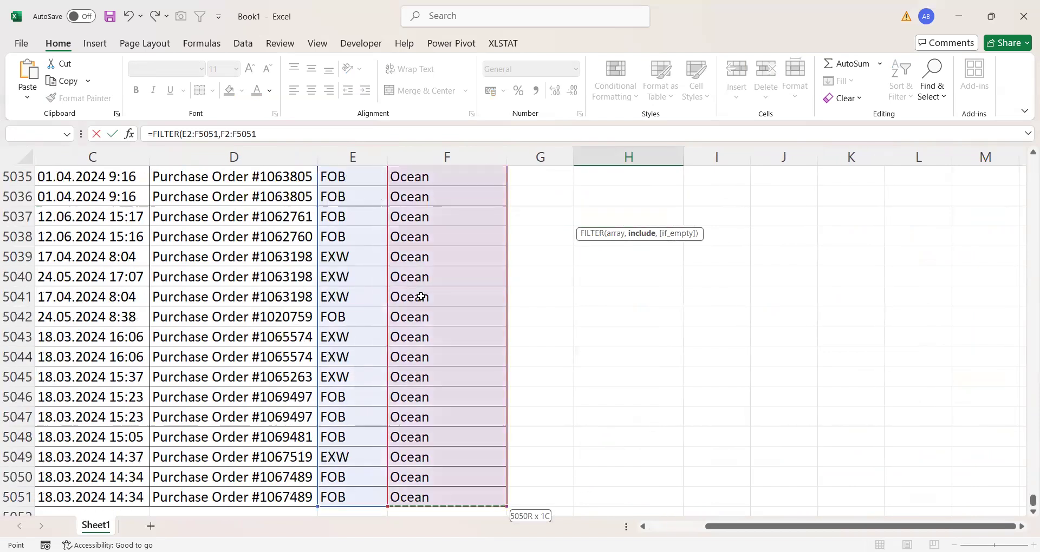
text(="Ocean")
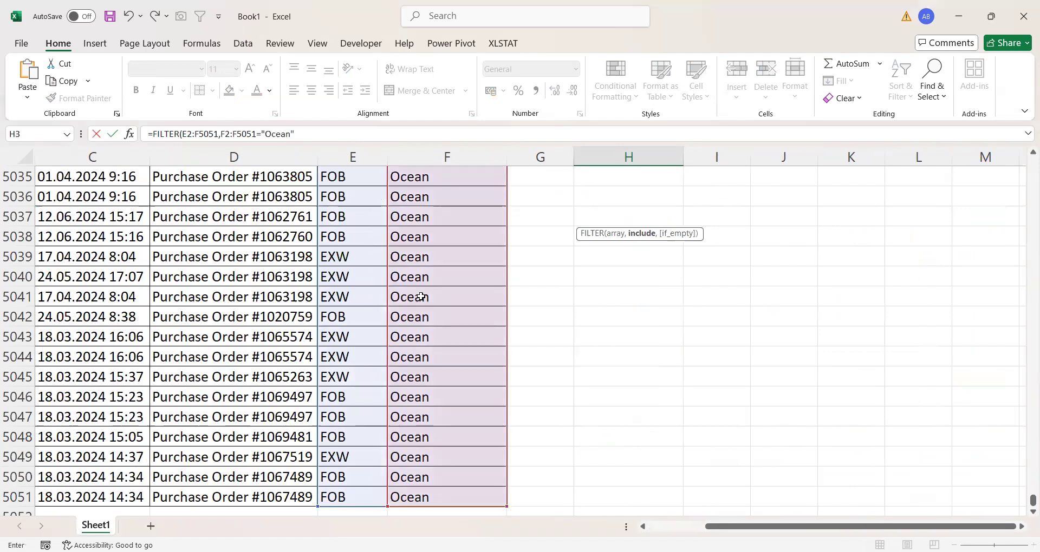
key(Return)
scroll(594, 269, up, 1)
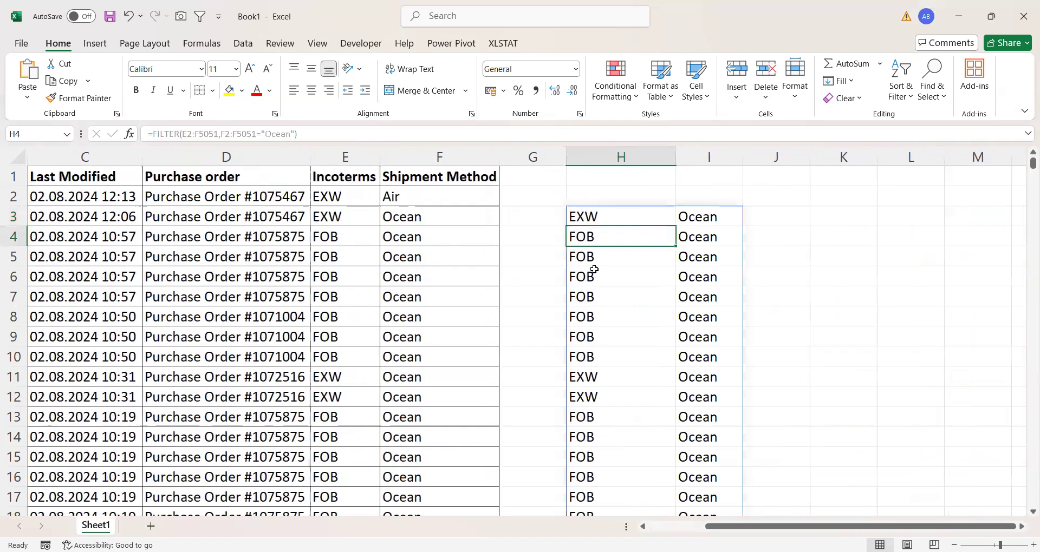
- Review the formula in cell H3 and its results, and check the full Shipment Method range from F2 down
click(596, 196)
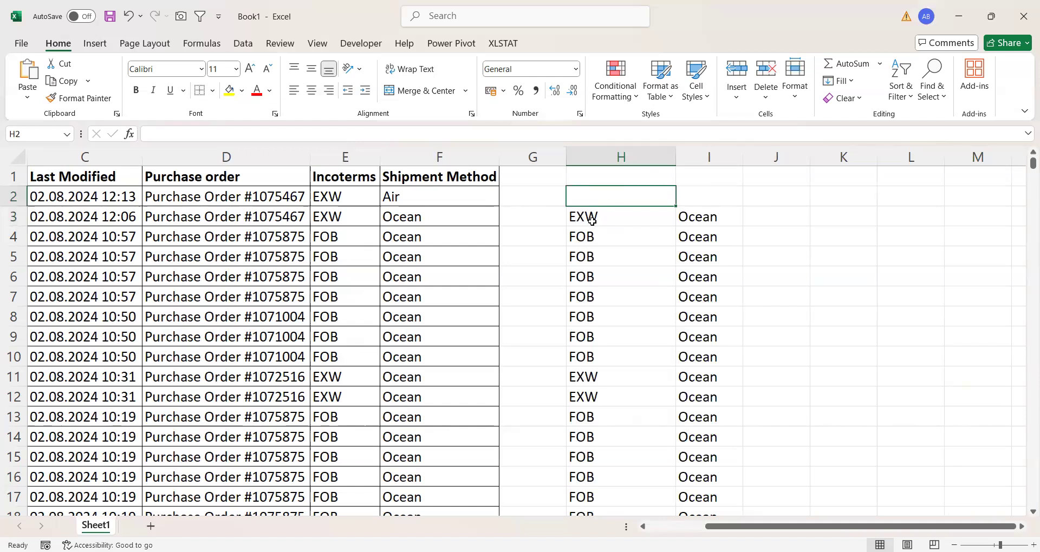
click(592, 221)
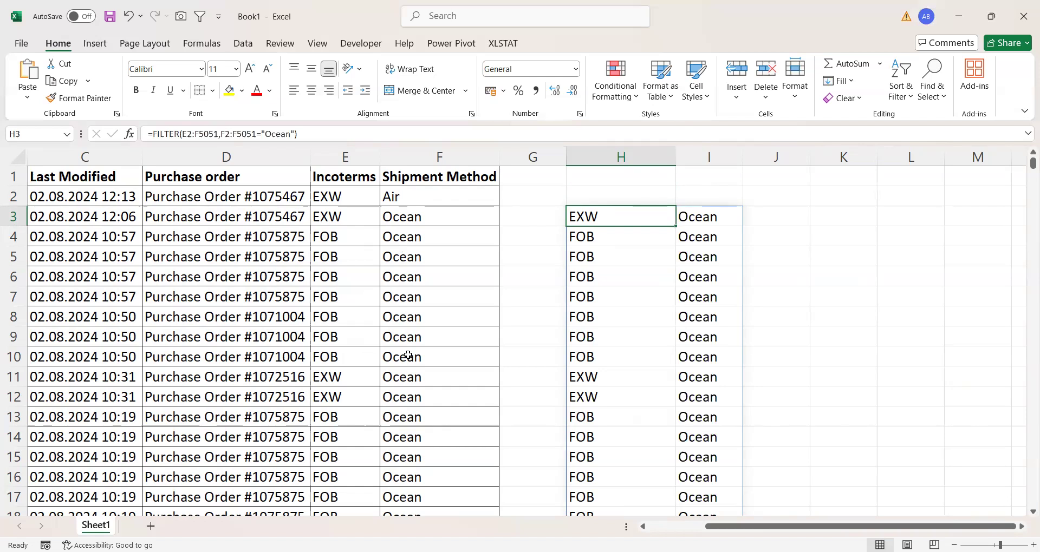
scroll(407, 356, down, 1)
scroll(410, 325, up, 1)
click(416, 198)
key(ctrl+shift+Down)
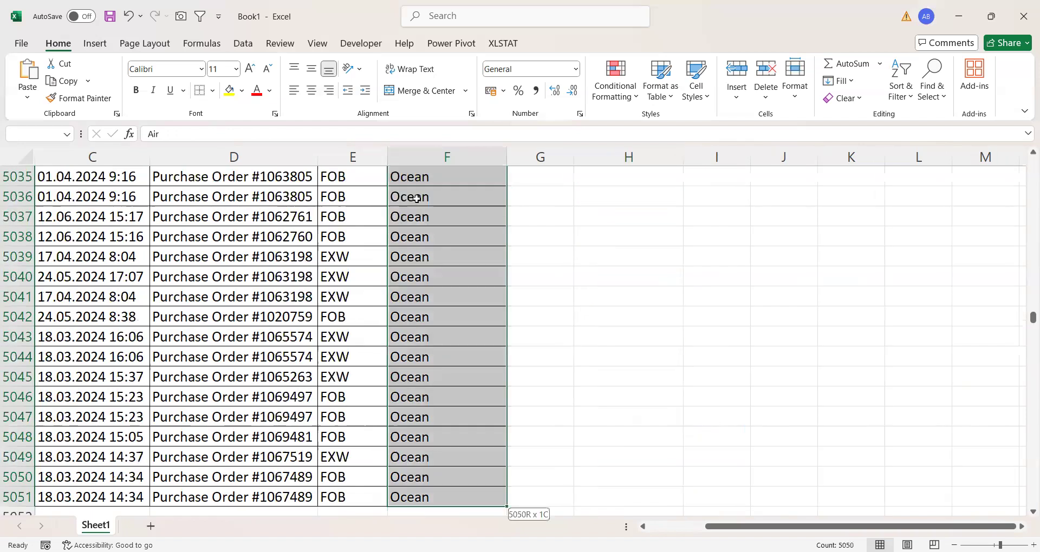
key(ctrl+Up)
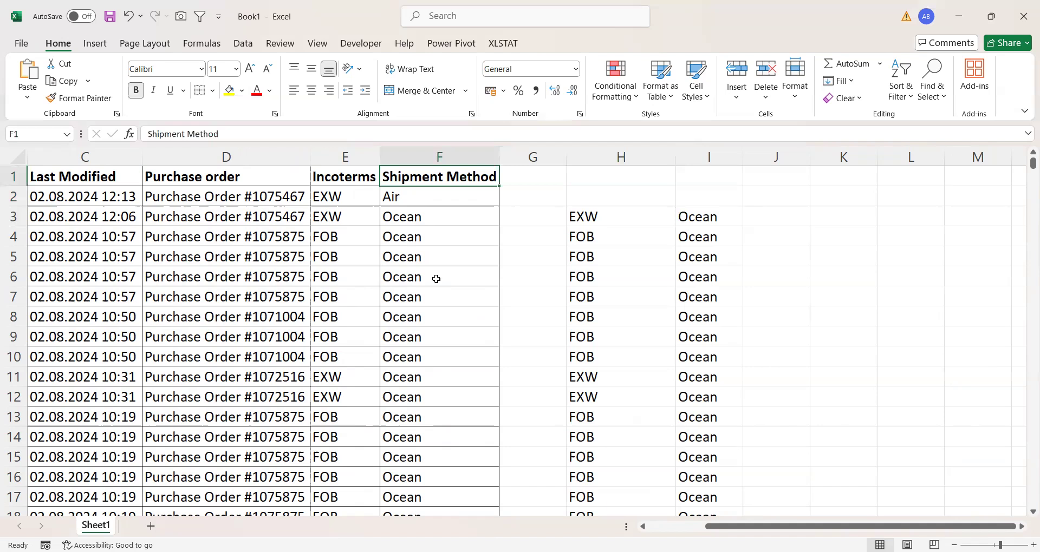
- Replace the formula in cell H3 with a new FILTER formula that takes E2:F5051 as its array
click(599, 217)
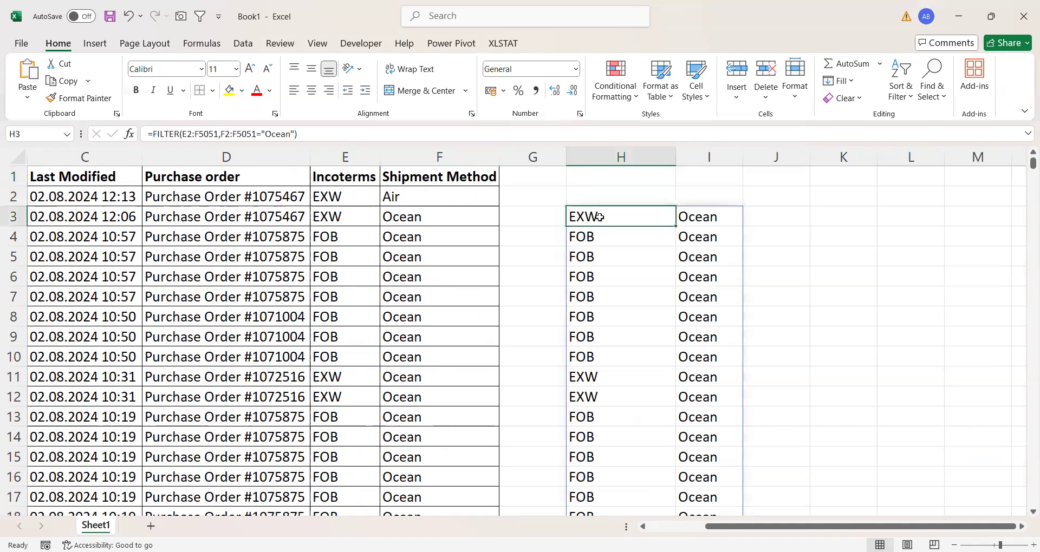
key(Delete)
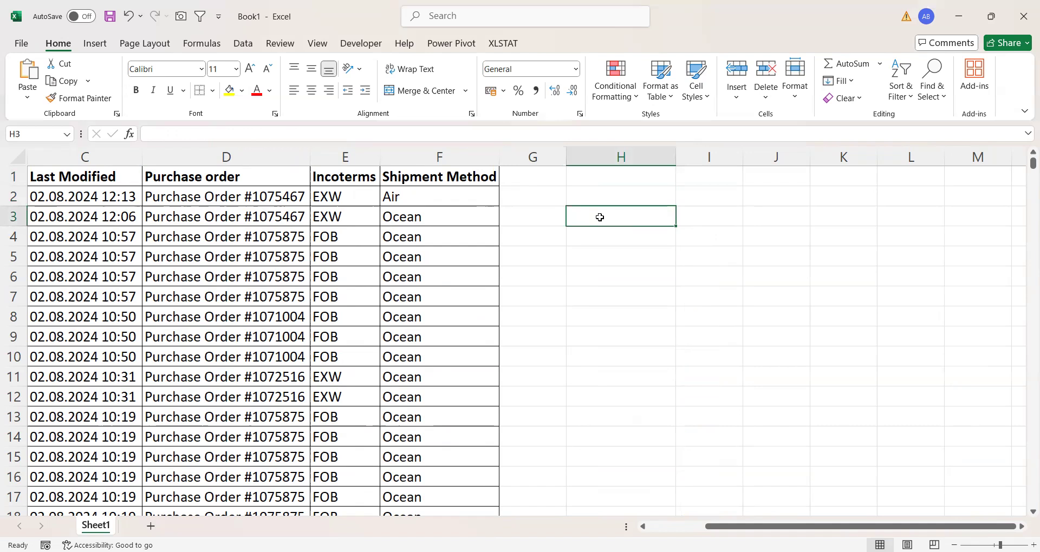
text(=)
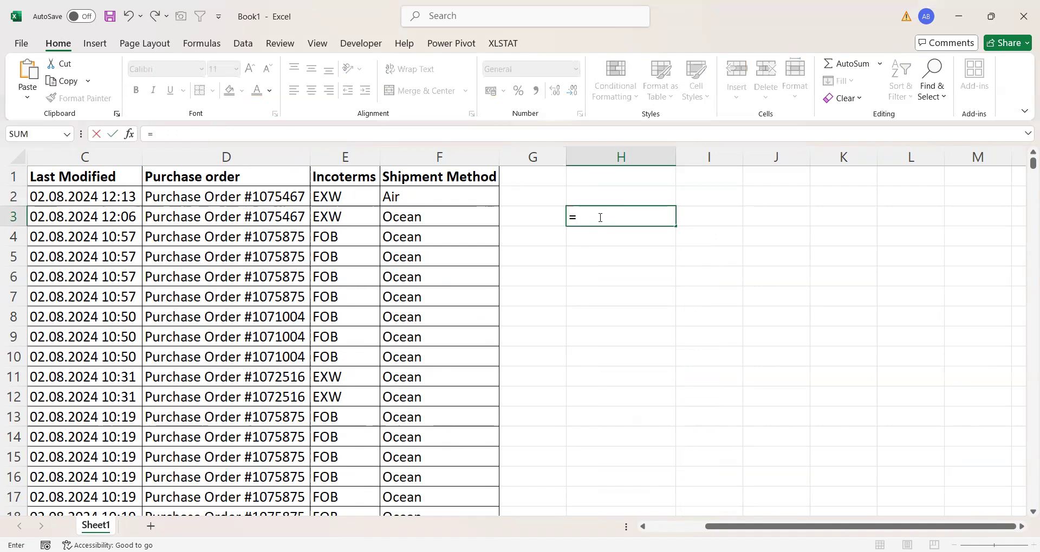
text(FILTER()
click(324, 196)
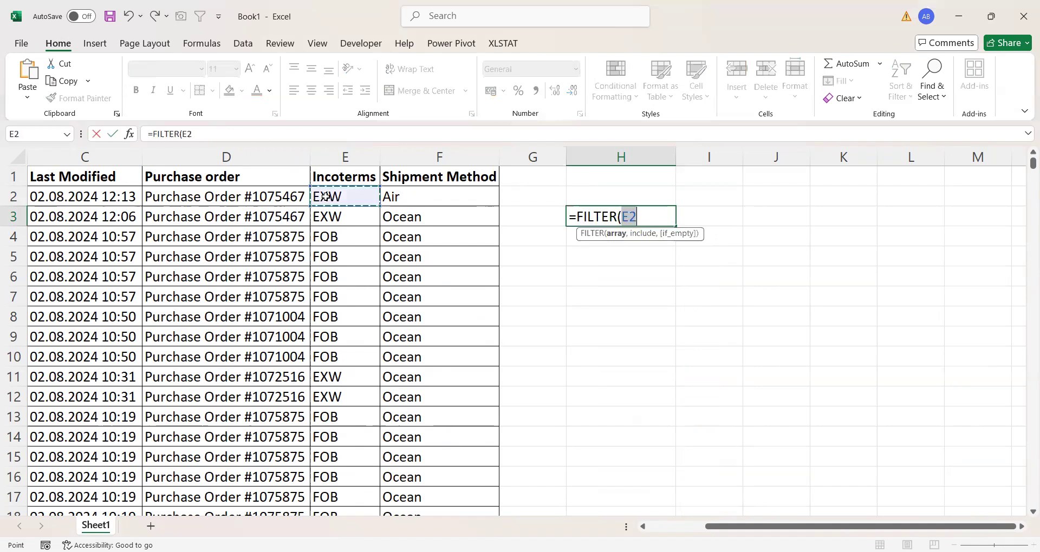
key(shift+Right)
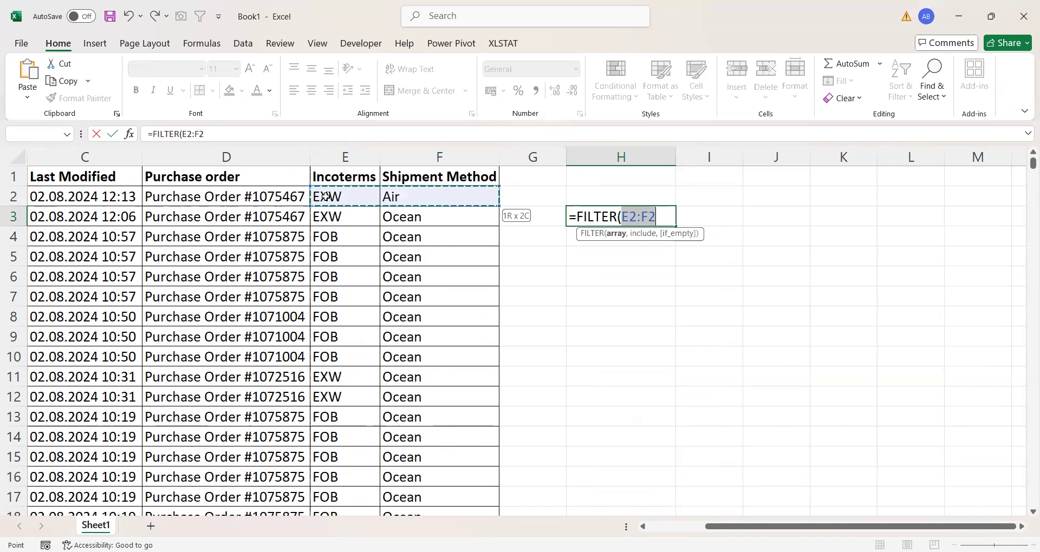
key(ctrl+shift+Down)
- Complete the FILTER formula in H3 with the non-matching include condition F2:F5051="abadbuhb" and enter it
text(,)
click(393, 233)
key(ctrl+Up)
key(Down)
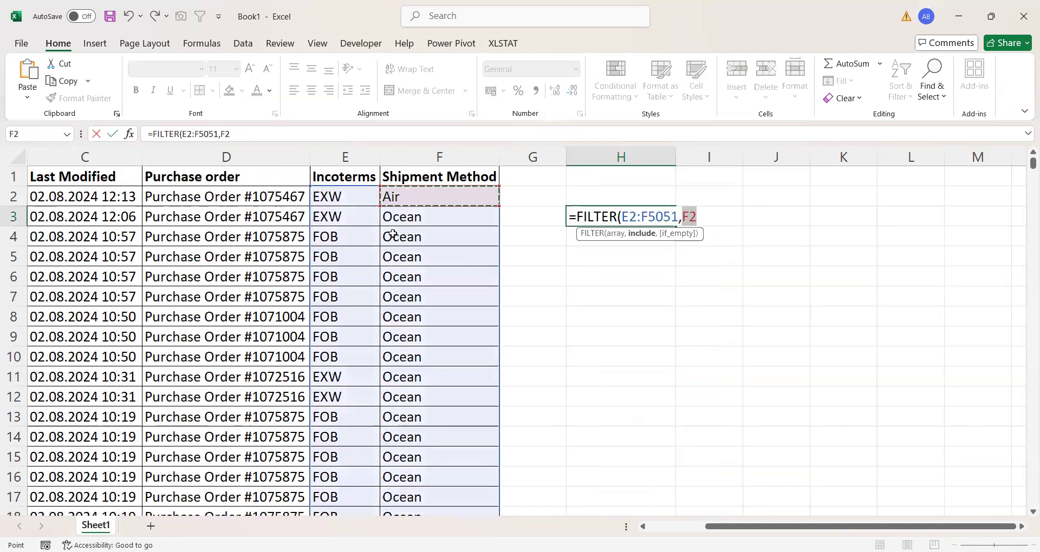
key(ctrl+shift+Down)
text(=)
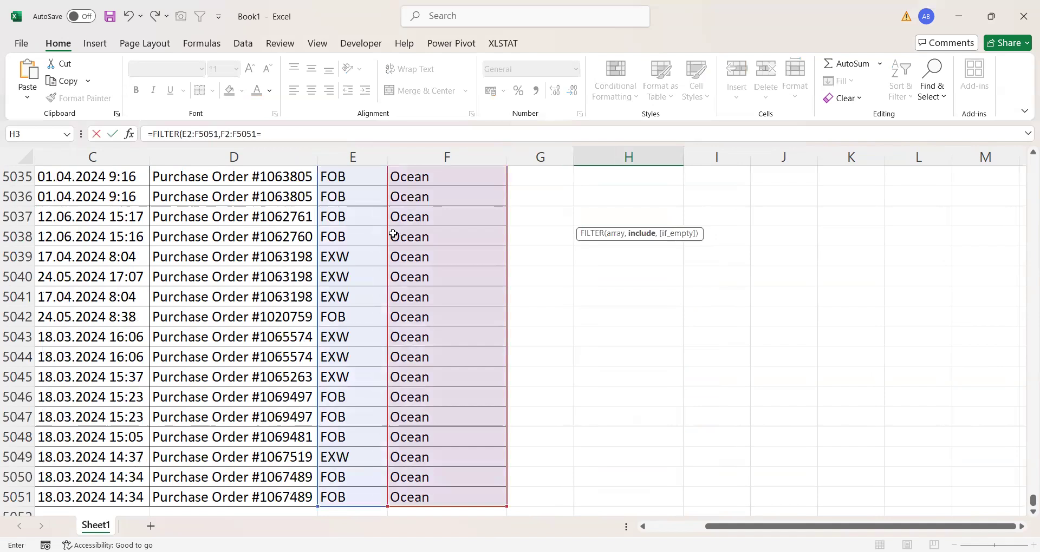
text("abadbuhb"))
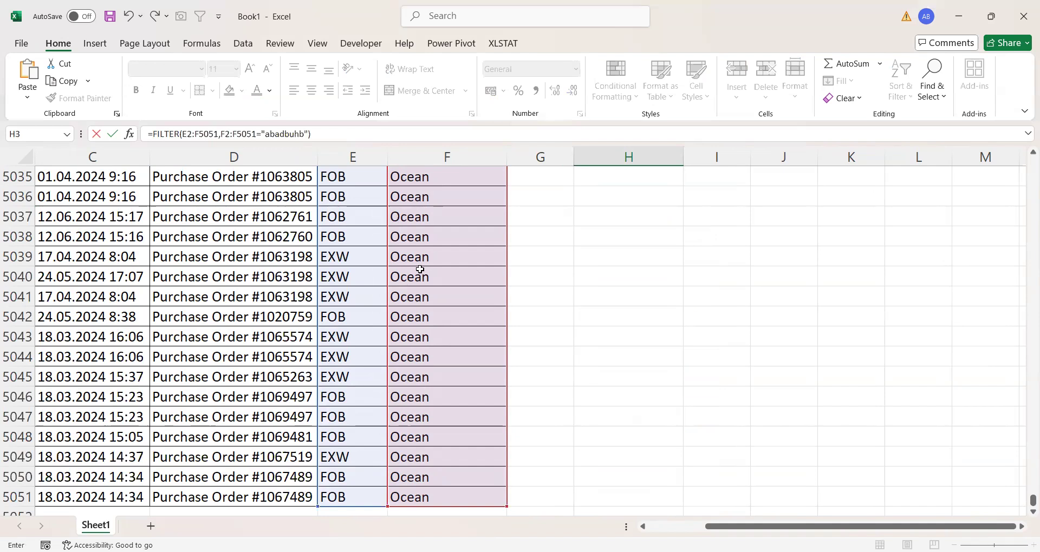
key(Return)
scroll(480, 267, up, 1)
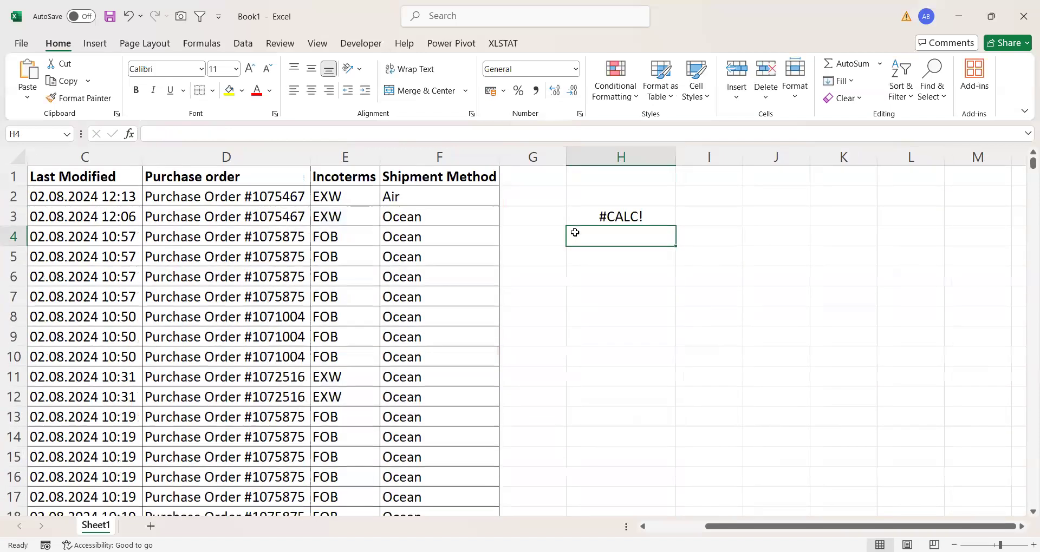
- Add "NA" as the if_empty argument of the FILTER formula in cell H3 and enter it
click(601, 217)
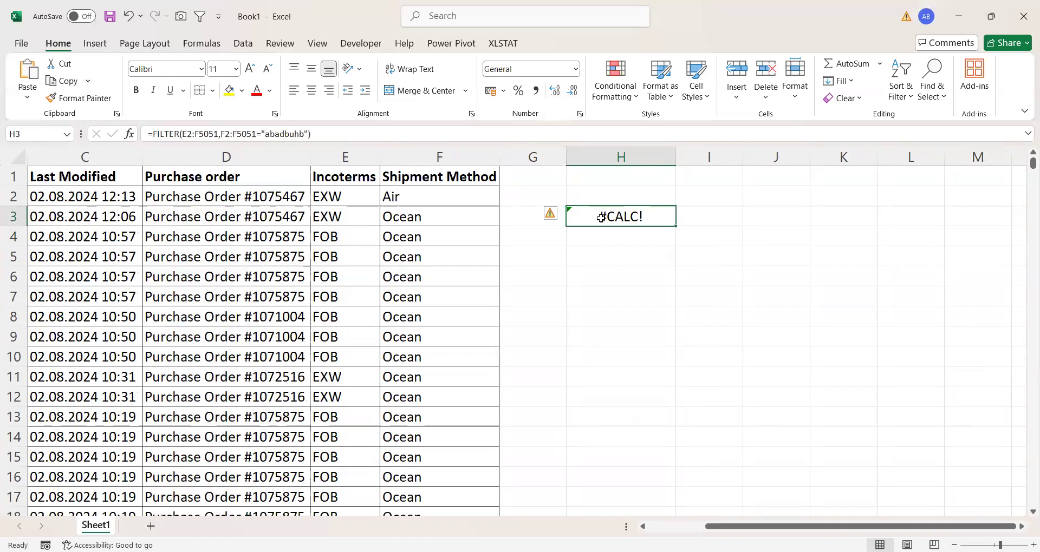
click(309, 135)
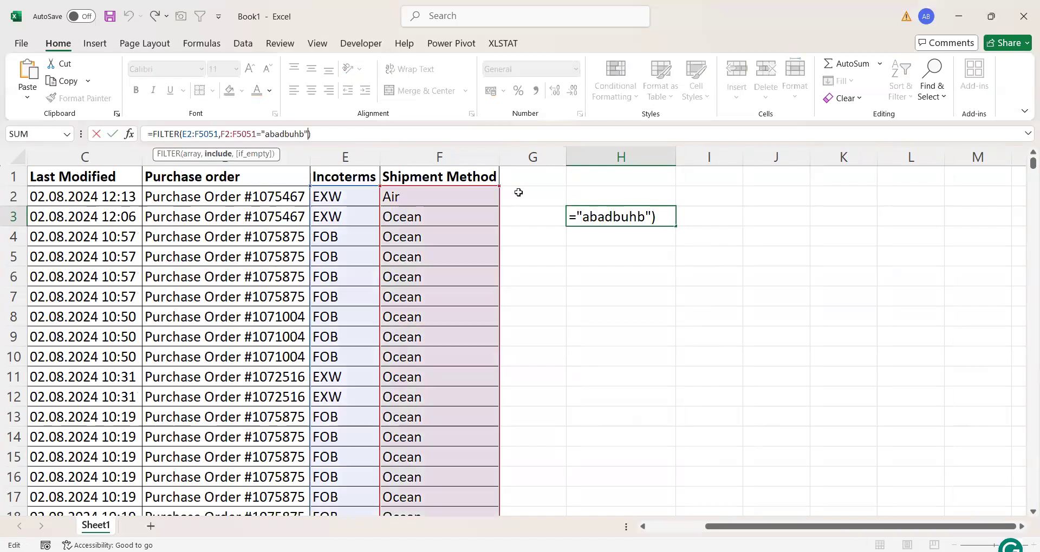
text(,")
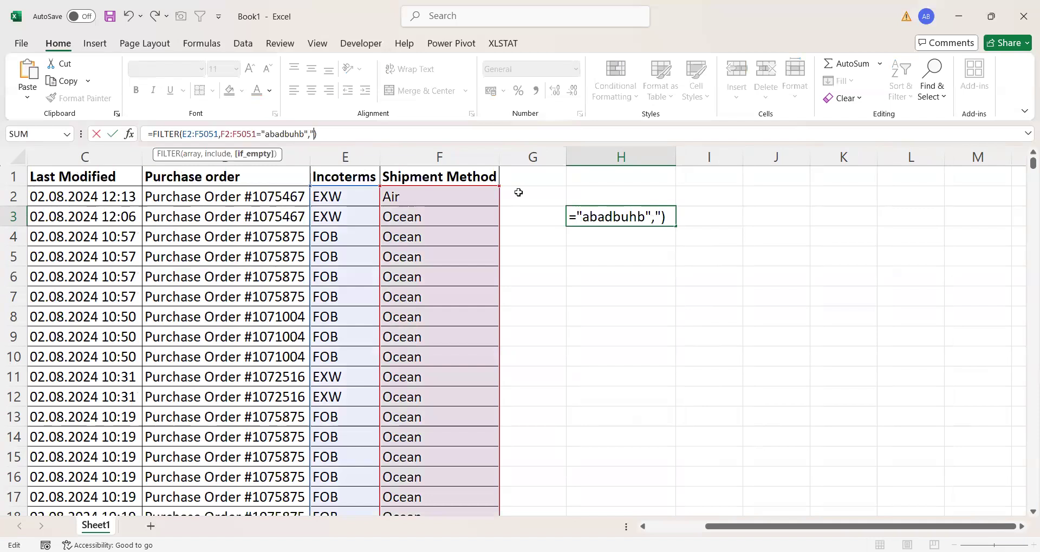
text(NA)
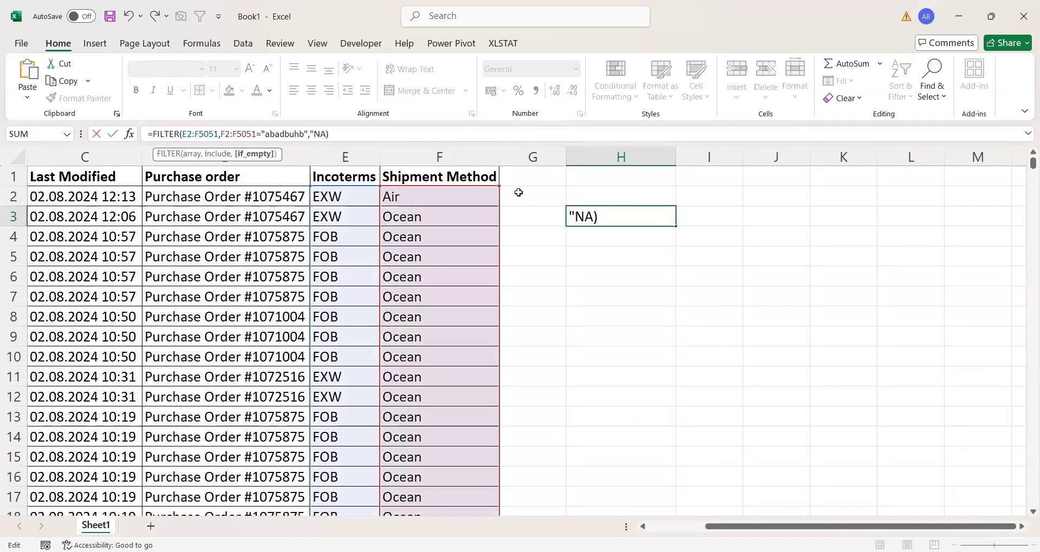
click(623, 210)
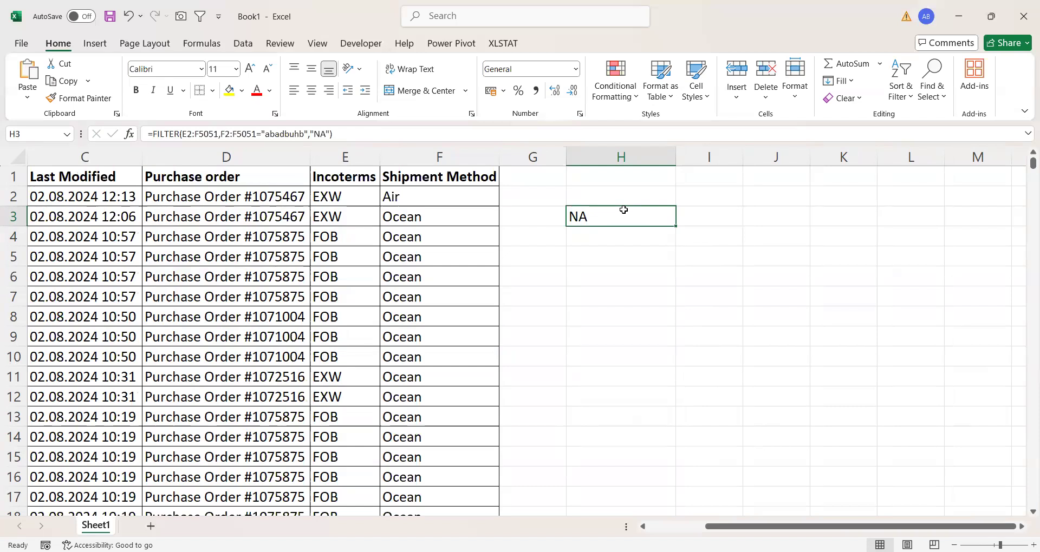
scroll(268, 296, left, 2)
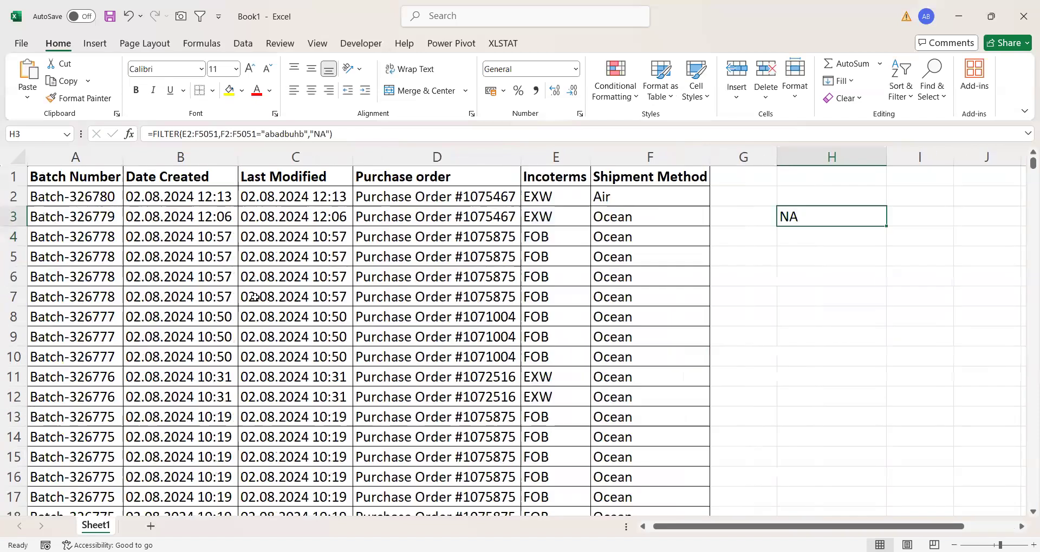